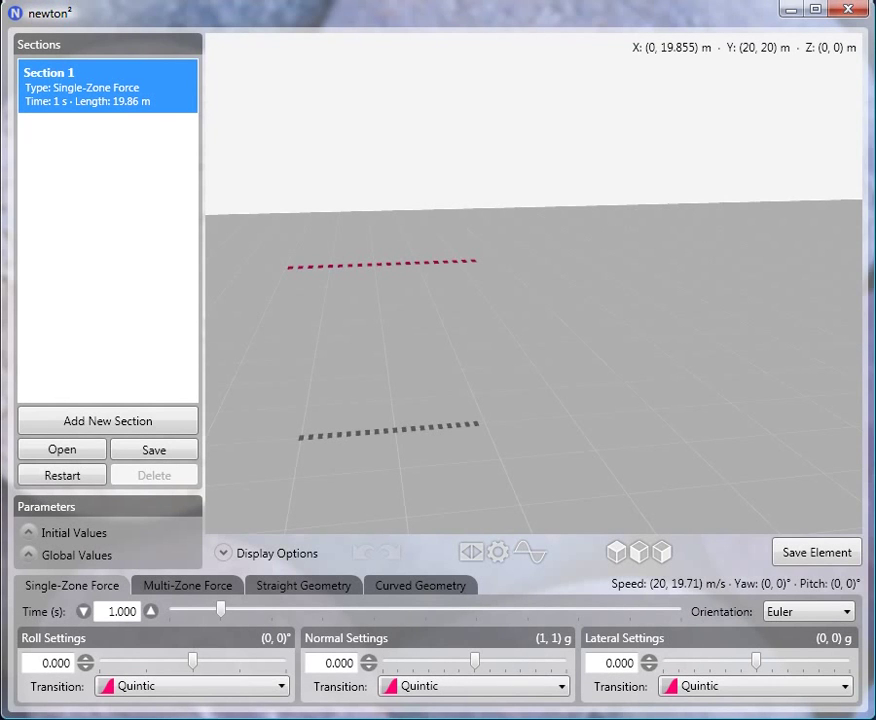
Set Section 1's initial speed to 25 m/s, normal force to 3.3 g and Y position to 5 m.
{"action": "left_click", "coordinate": [88, 534]}
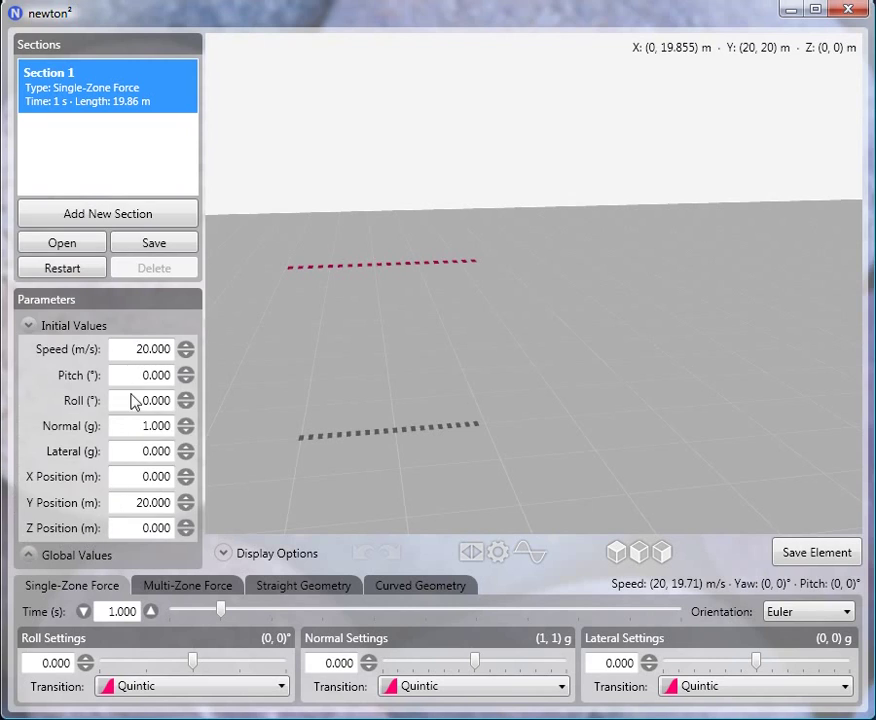
{"action": "left_click", "coordinate": [160, 349]}
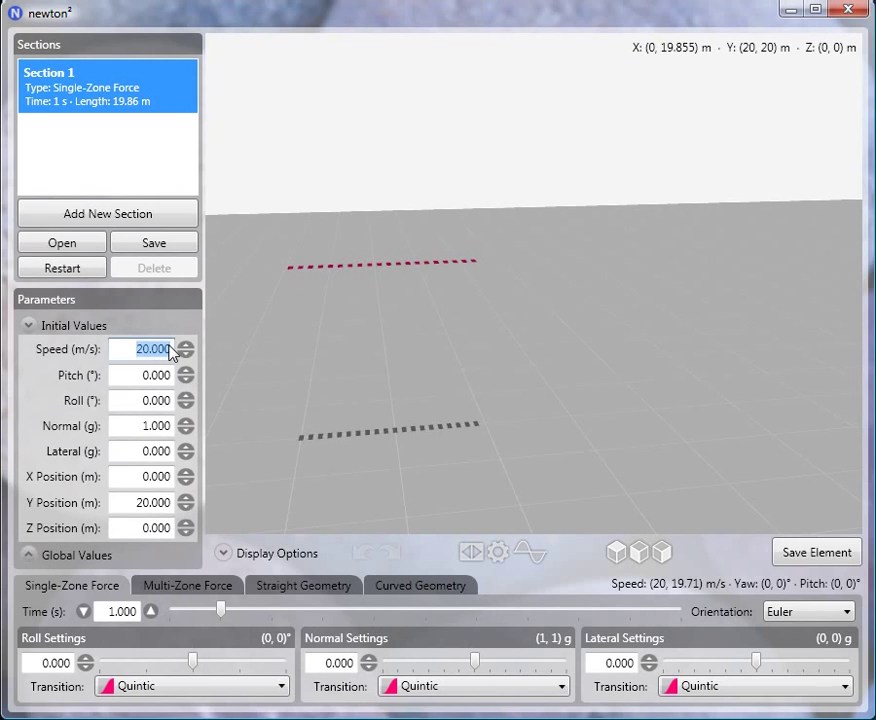
{"action": "type", "text": "25"}
{"action": "left_click", "coordinate": [145, 428]}
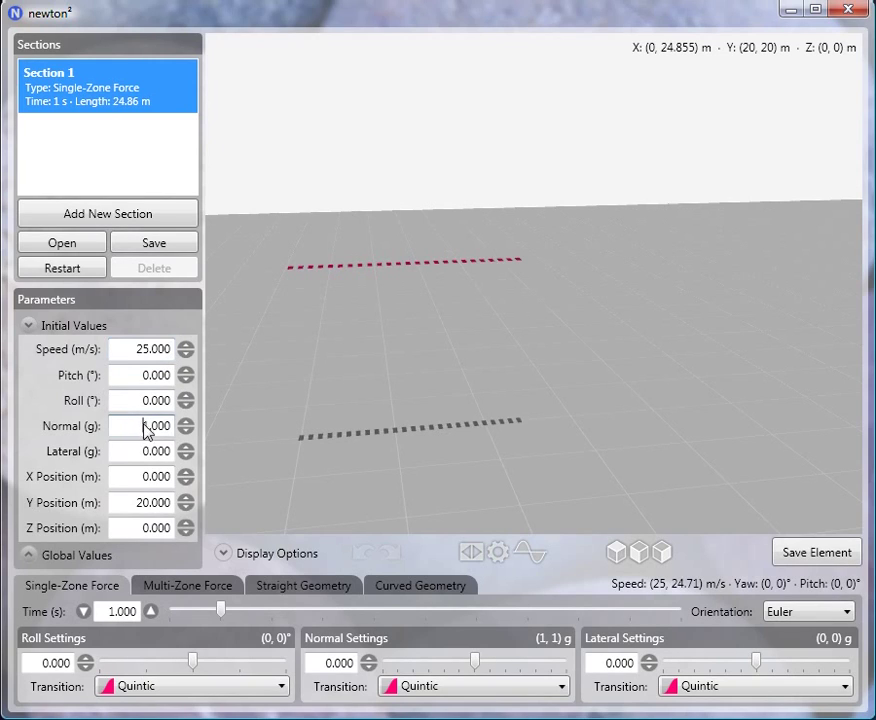
{"action": "left_click_drag", "start_coordinate": [145, 428], "coordinate": [172, 422]}
{"action": "type", "text": "3.3"}
{"action": "left_click", "coordinate": [131, 505]}
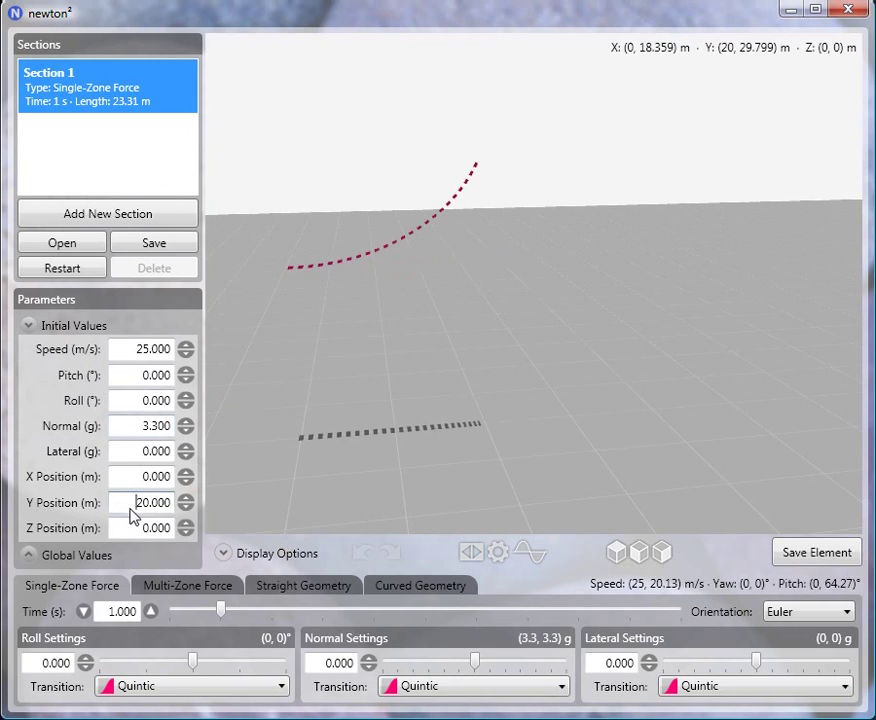
{"action": "left_click_drag", "start_coordinate": [131, 512], "coordinate": [168, 508]}
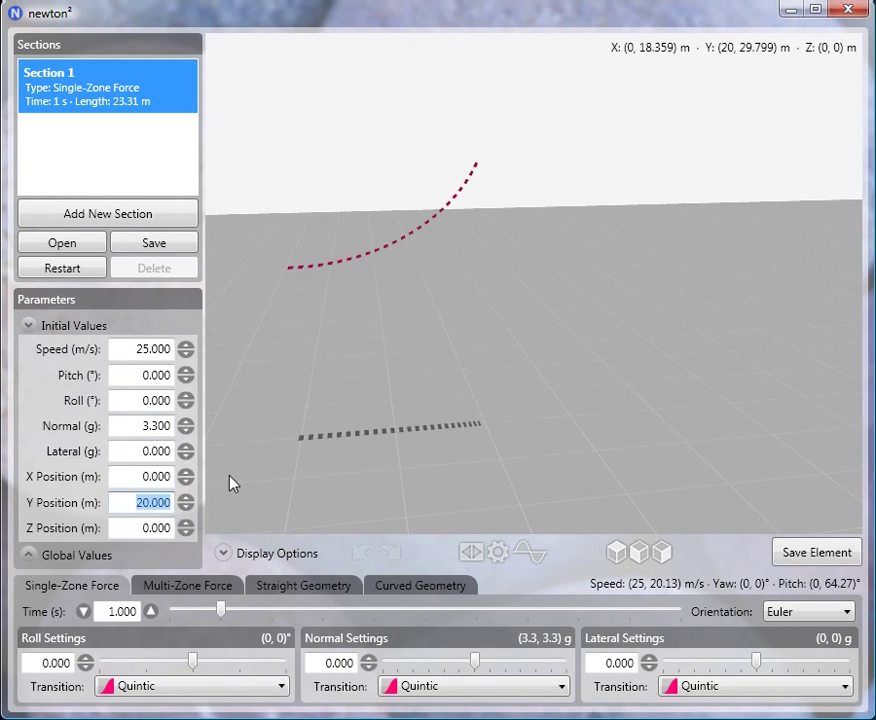
{"action": "type", "text": "5"}
{"action": "key", "text": "Return"}
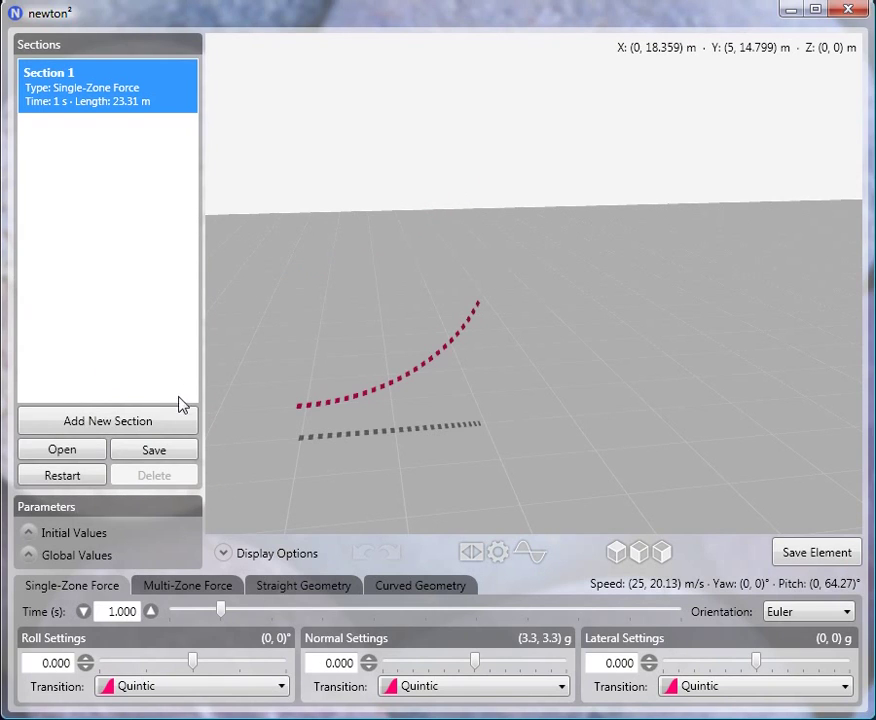
Make Section 1 a multi-zone force section with Quaternion orientation.
{"action": "left_click", "coordinate": [155, 586]}
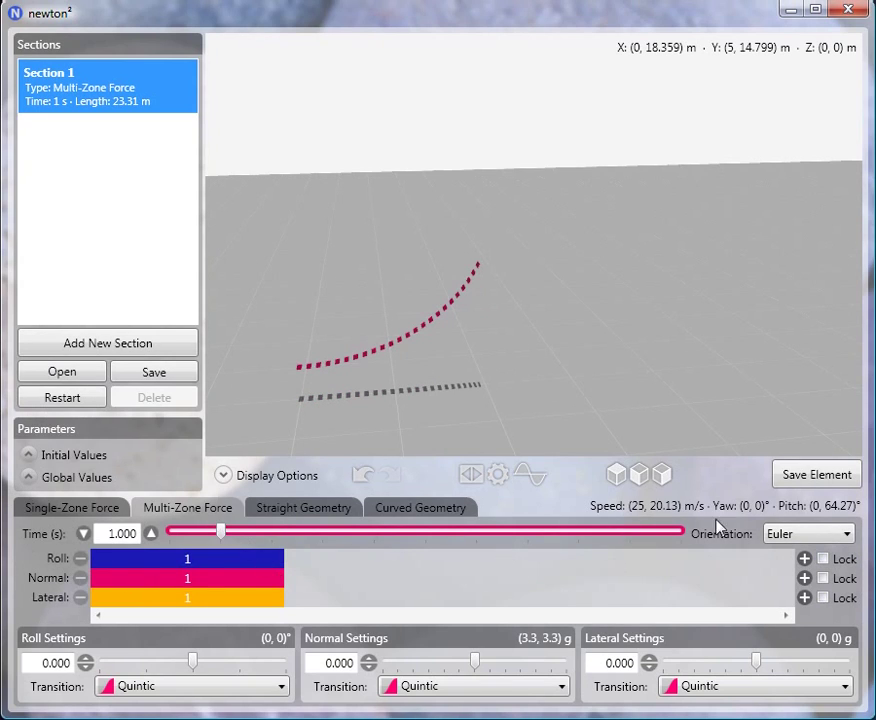
{"action": "left_click", "coordinate": [815, 543]}
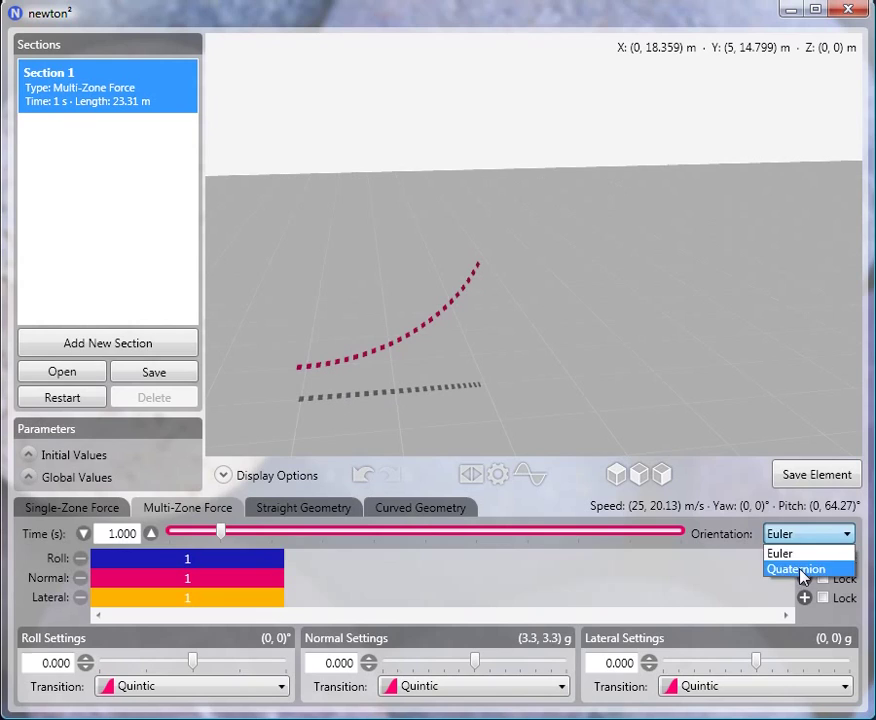
{"action": "left_click", "coordinate": [794, 569]}
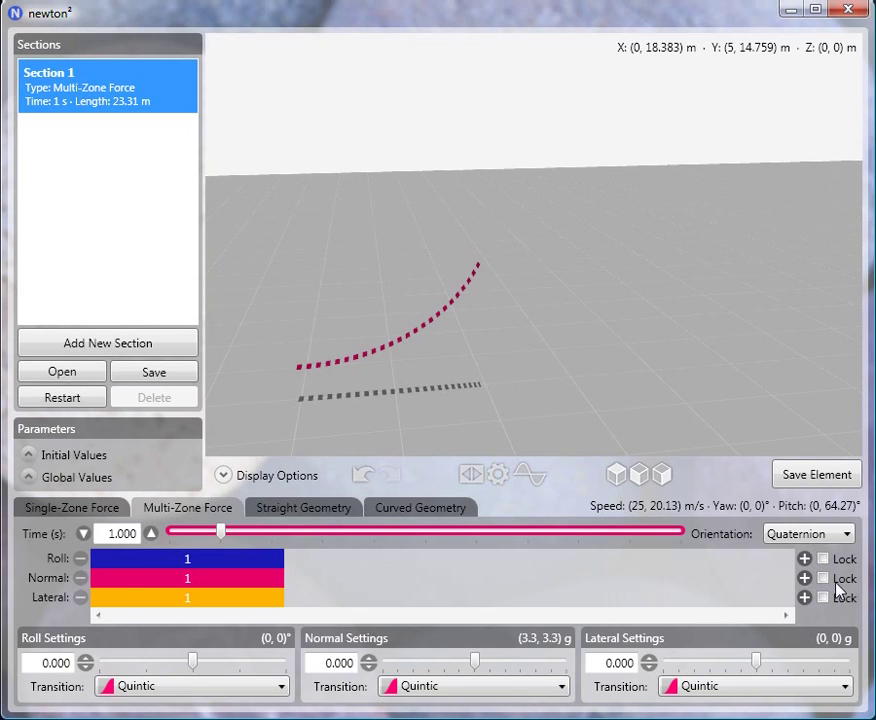
Add two more normal zones for three total, and lock lateral and roll across the section.
{"action": "left_click", "coordinate": [804, 579]}
{"action": "left_click", "coordinate": [804, 578]}
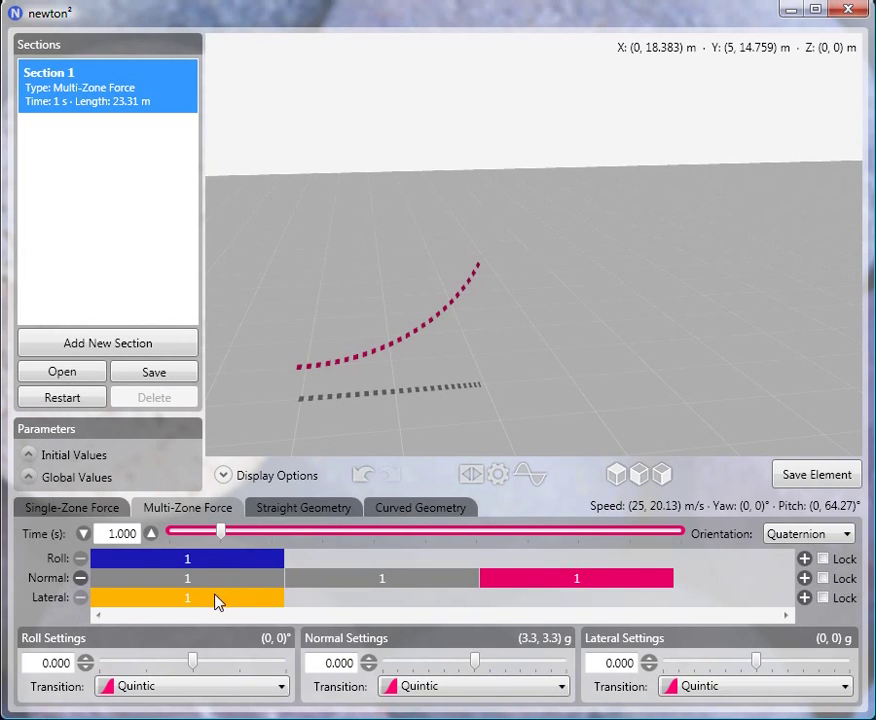
{"action": "left_click", "coordinate": [822, 598]}
{"action": "left_click", "coordinate": [822, 559]}
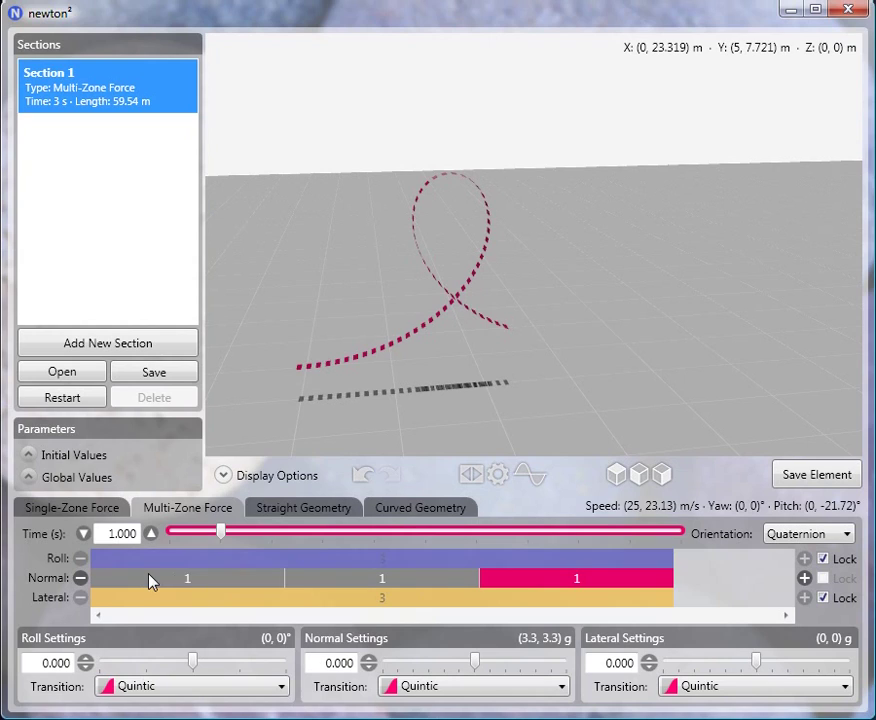
Set the first normal zone's force to -3.3 g.
{"action": "left_click", "coordinate": [181, 586]}
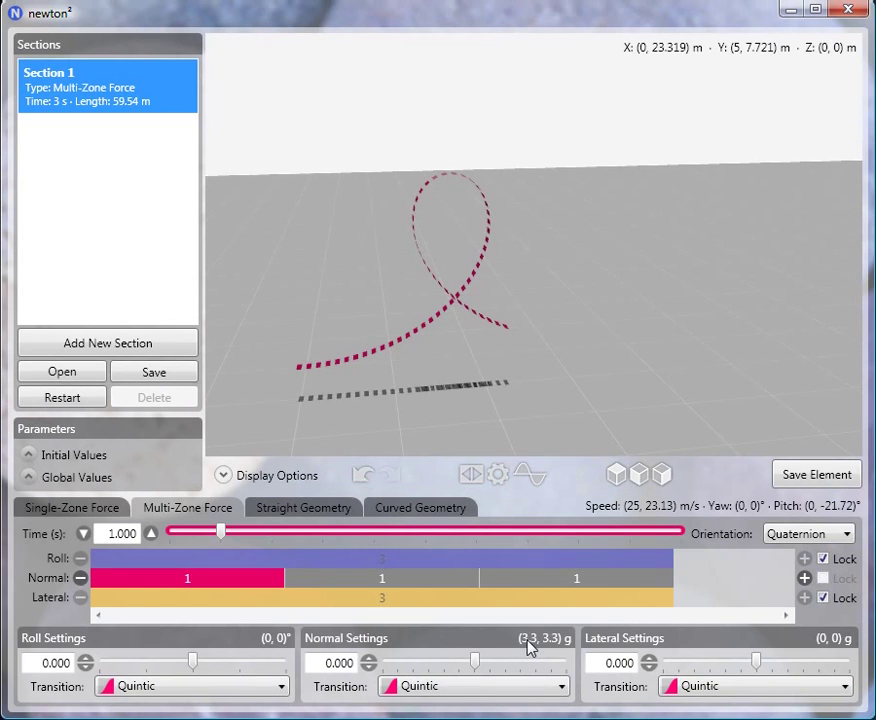
{"action": "left_click_drag", "start_coordinate": [318, 664], "coordinate": [355, 672]}
{"action": "type", "text": "-3.3"}
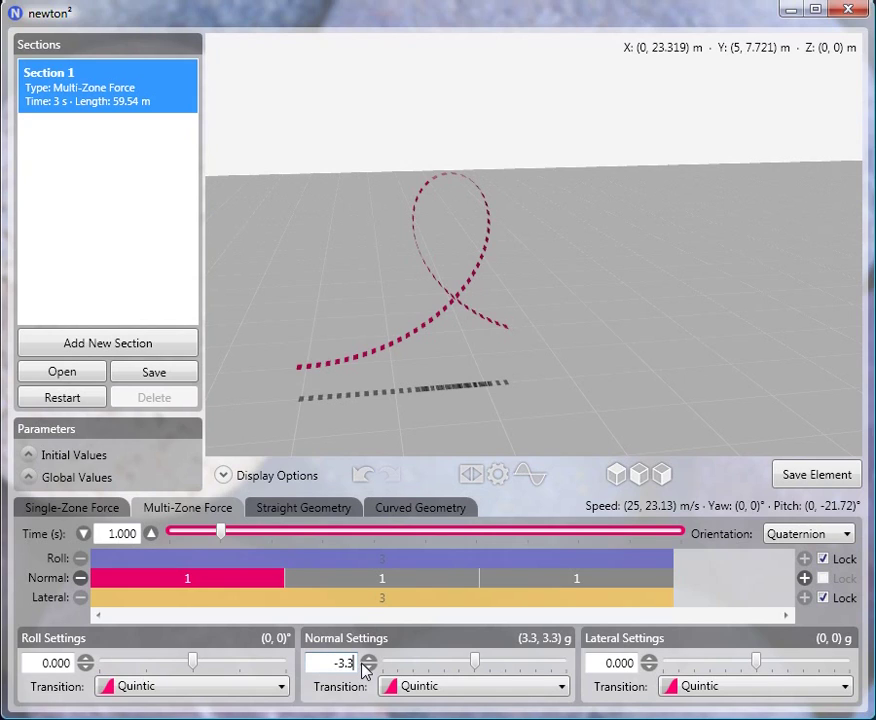
{"action": "key", "text": "Return"}
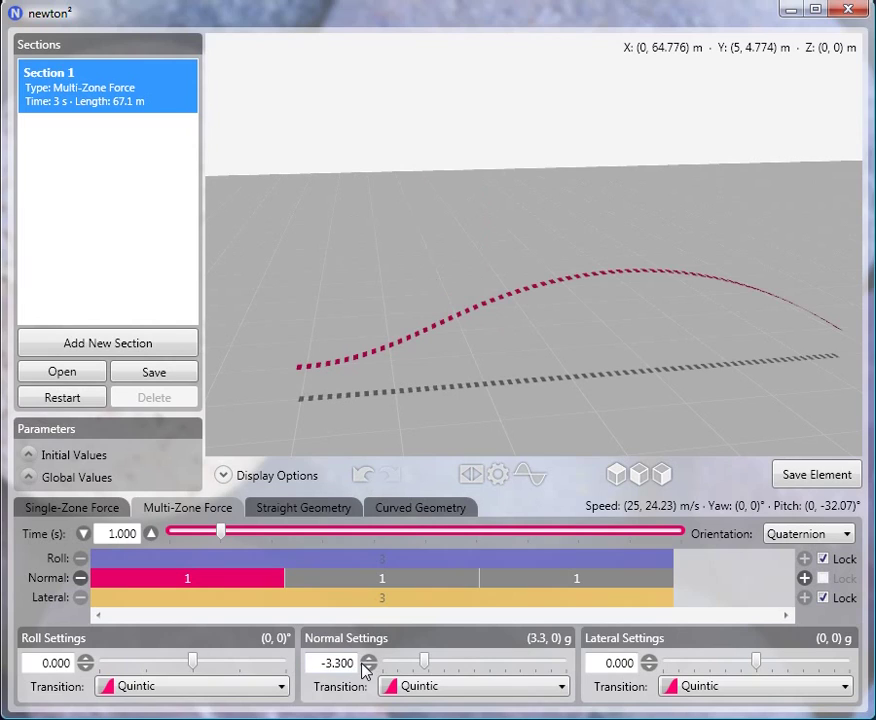
Colour the track by Normal/Lateral Force and turn on Visual Fins.
{"action": "left_click", "coordinate": [284, 482]}
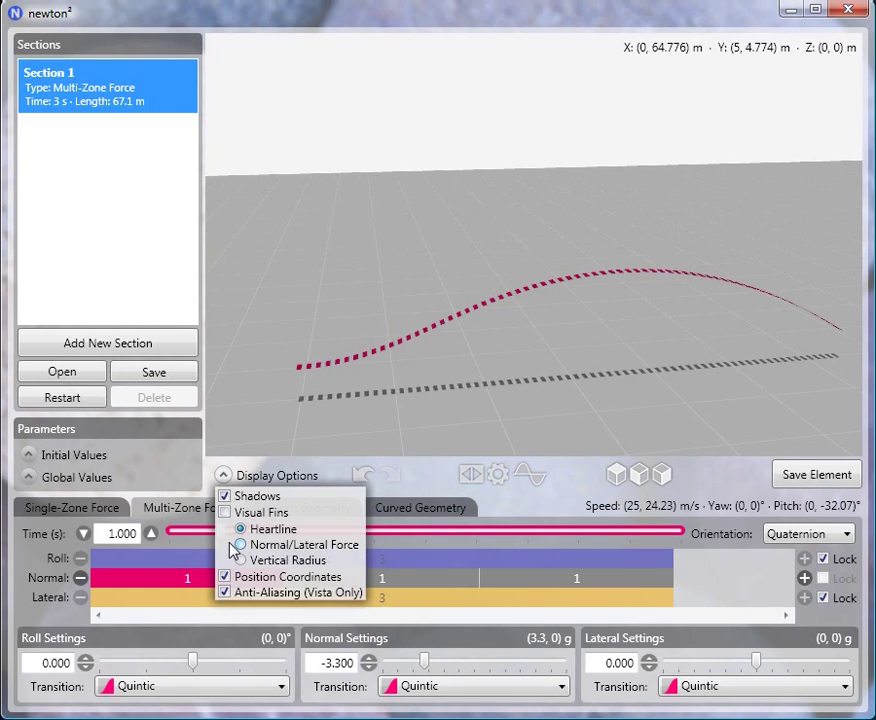
{"action": "left_click", "coordinate": [238, 545]}
{"action": "left_click", "coordinate": [225, 513]}
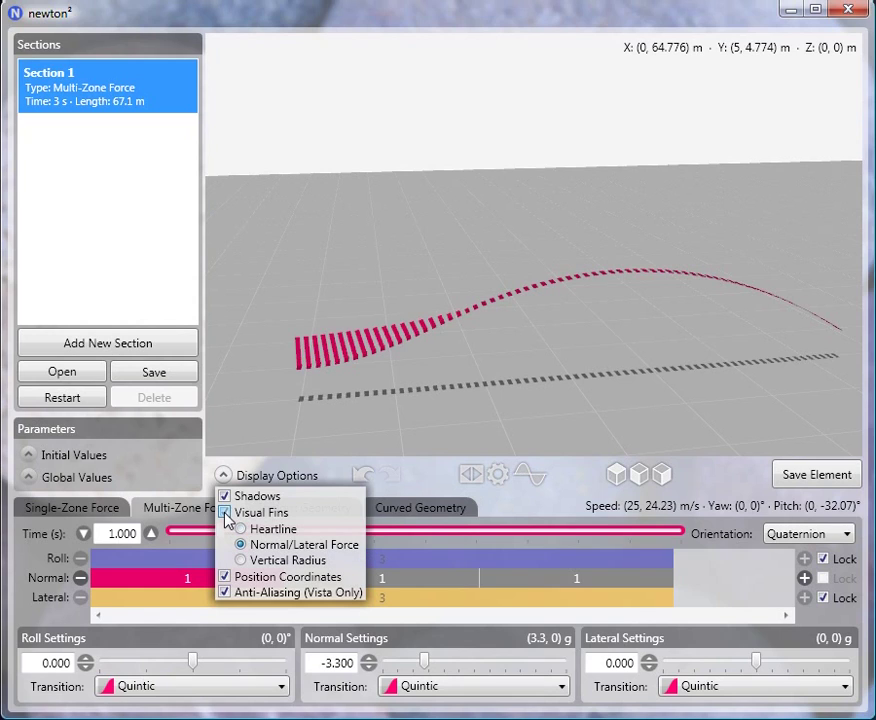
{"action": "left_click", "coordinate": [223, 475]}
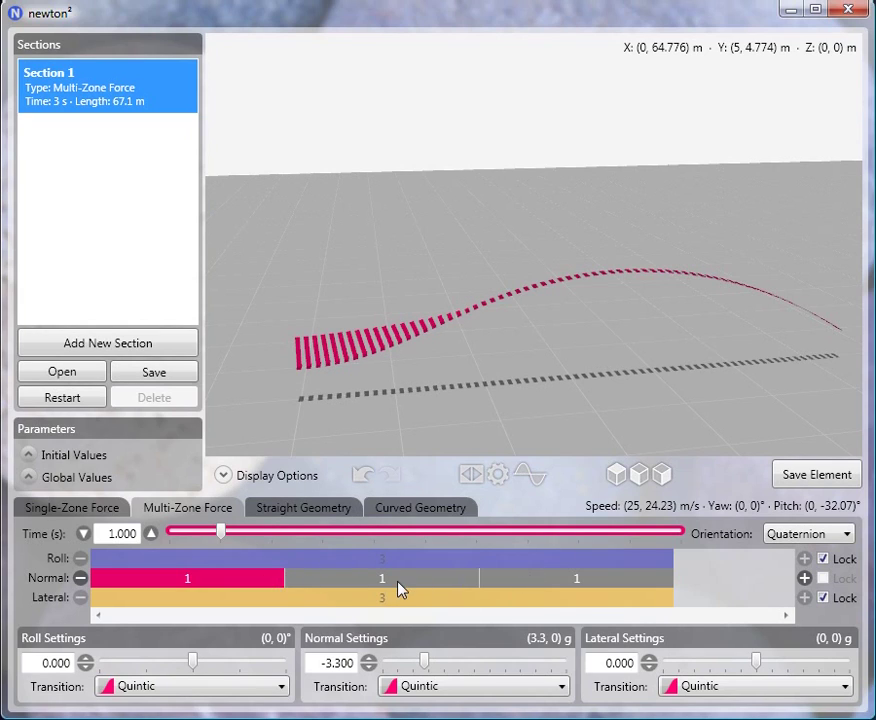
Raise the third normal zone's force to 3.000 g, then reselect the first normal zone.
{"action": "left_click", "coordinate": [370, 586]}
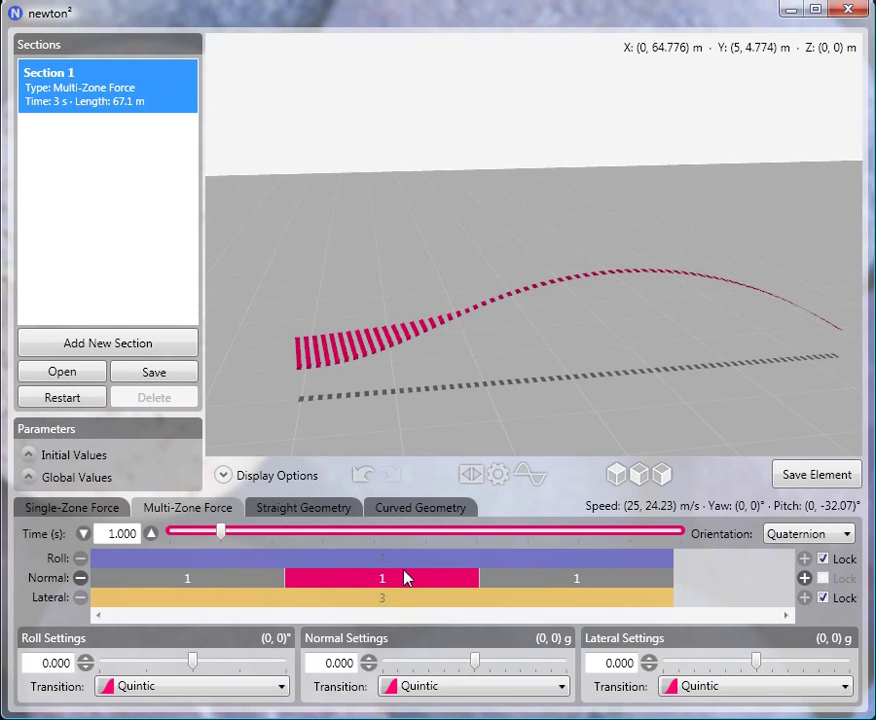
{"action": "left_click", "coordinate": [497, 580]}
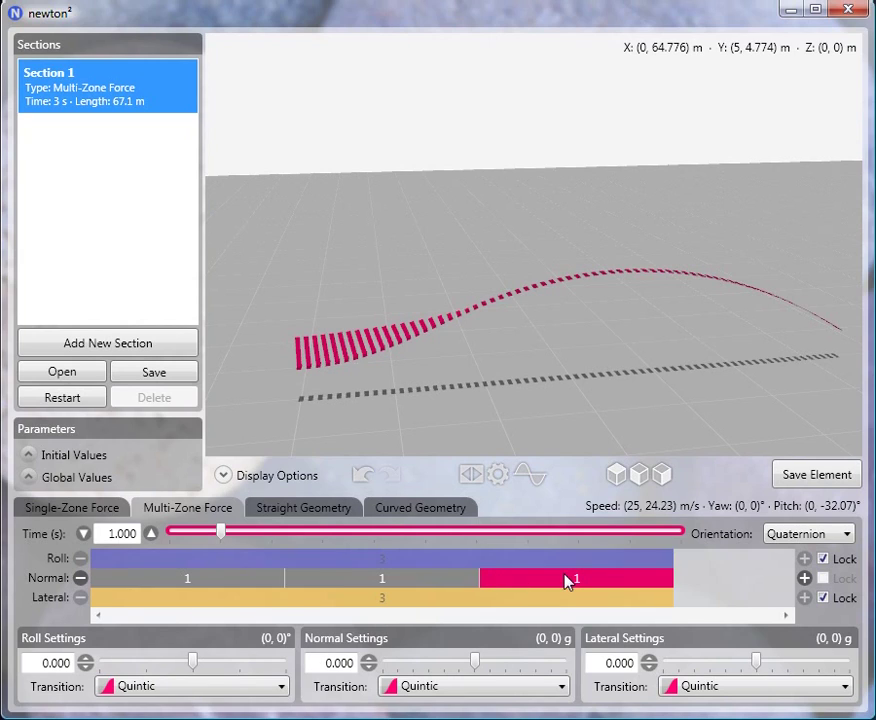
{"action": "left_click", "coordinate": [527, 663]}
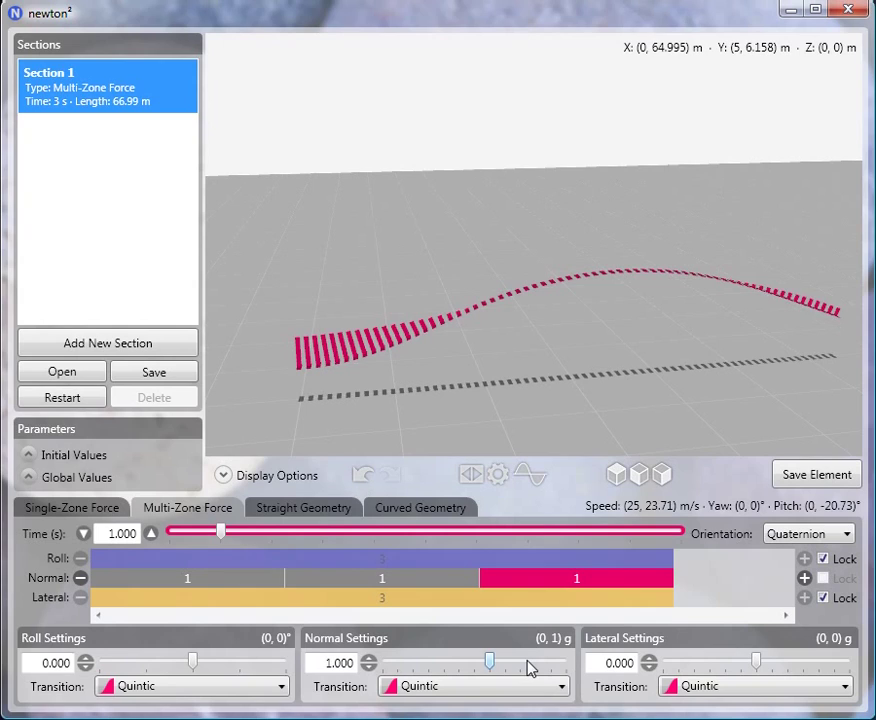
{"action": "left_click", "coordinate": [528, 663]}
{"action": "left_click", "coordinate": [535, 665]}
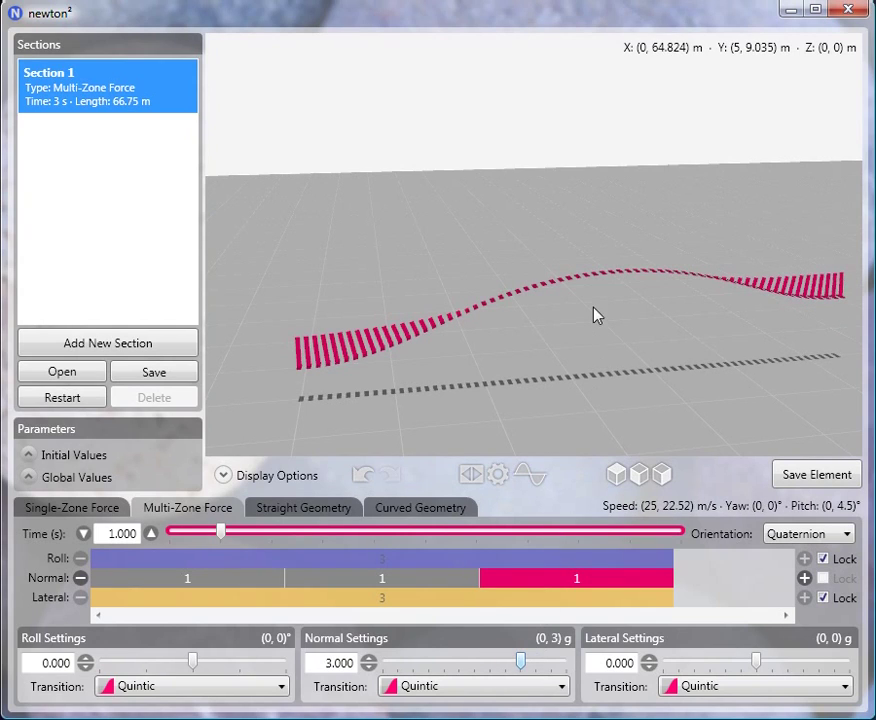
{"action": "left_click", "coordinate": [232, 589]}
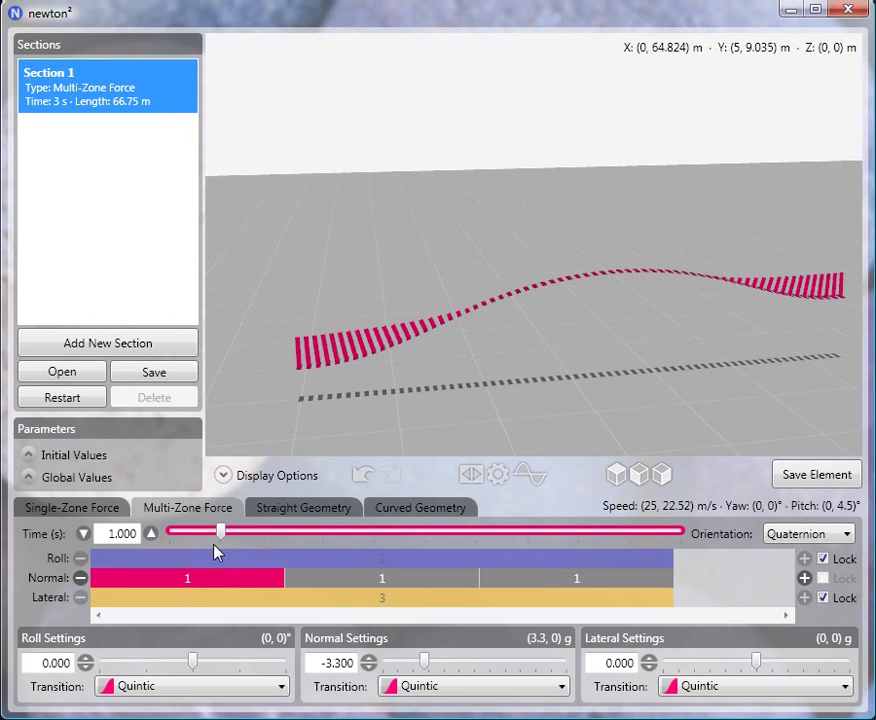
Set the three normal zones' durations to 1.76, 1.55 and 1.84 seconds.
{"action": "left_click_drag", "start_coordinate": [221, 536], "coordinate": [258, 545]}
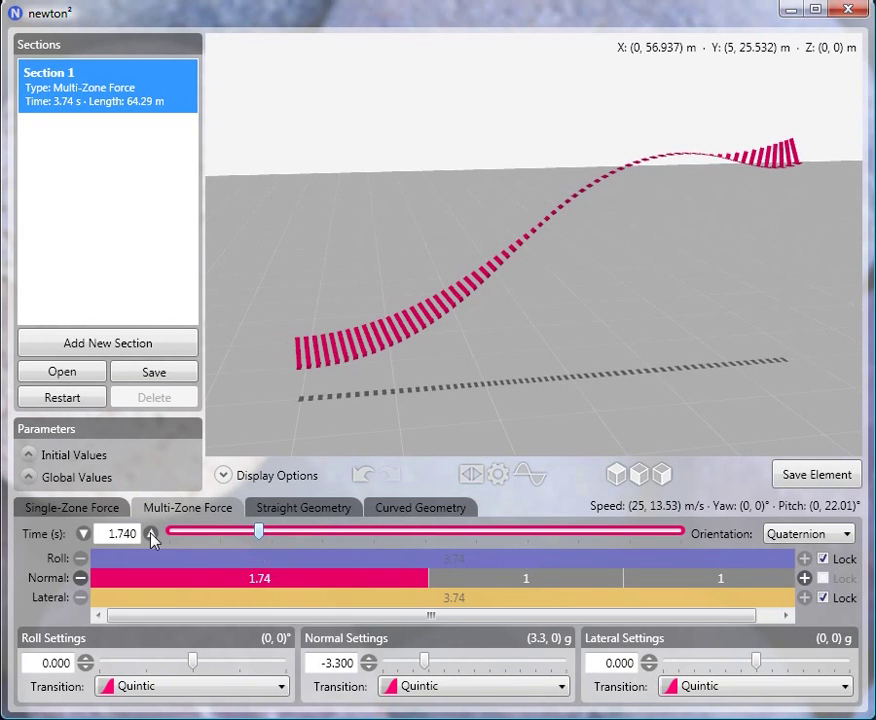
{"action": "left_click", "coordinate": [152, 537]}
{"action": "left_click_drag", "start_coordinate": [268, 624], "coordinate": [303, 618]}
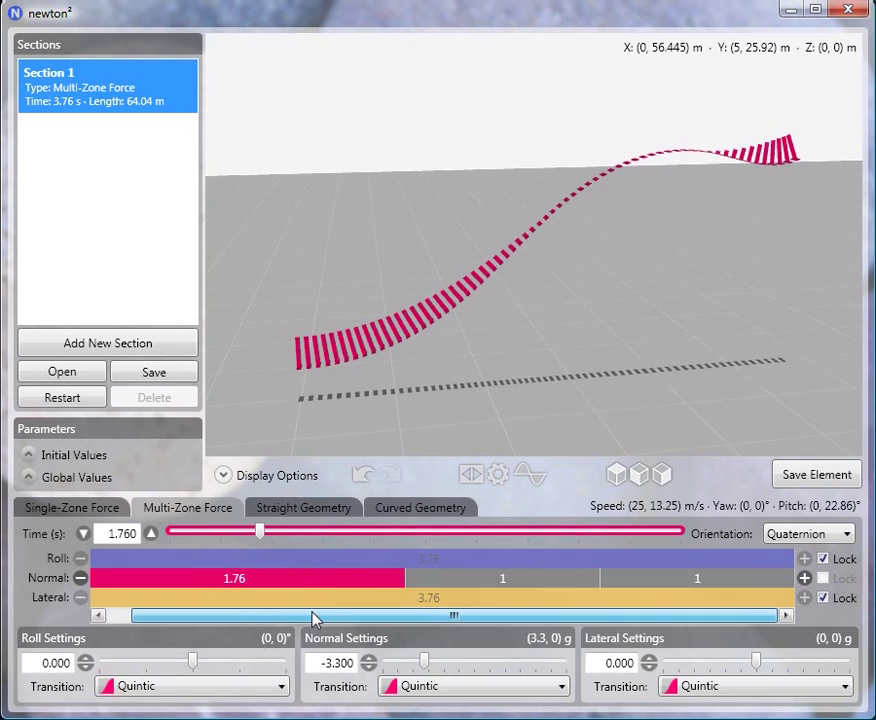
{"action": "left_click", "coordinate": [464, 580]}
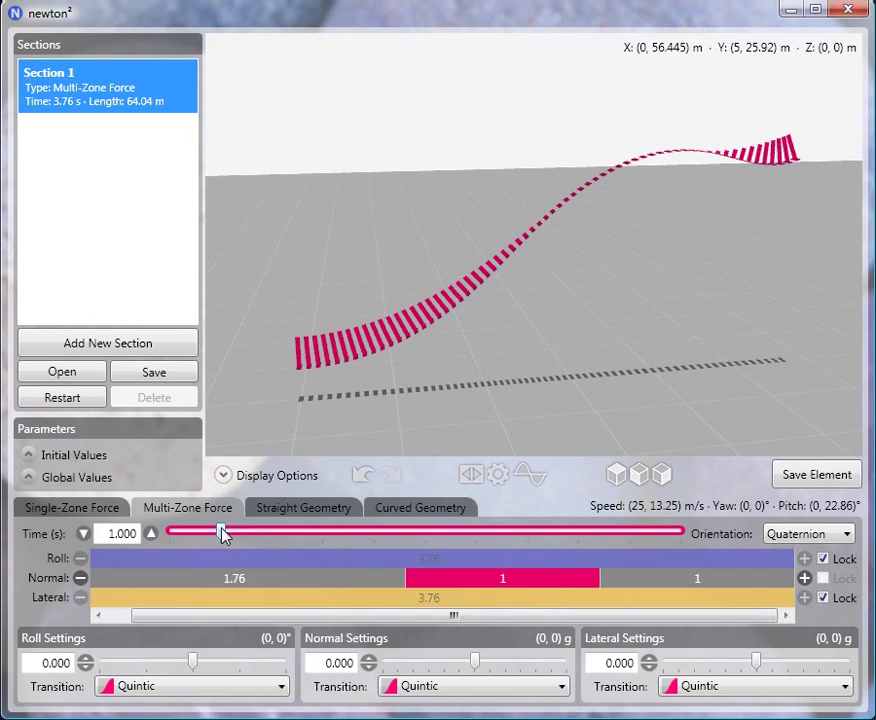
{"action": "left_click_drag", "start_coordinate": [224, 535], "coordinate": [255, 534]}
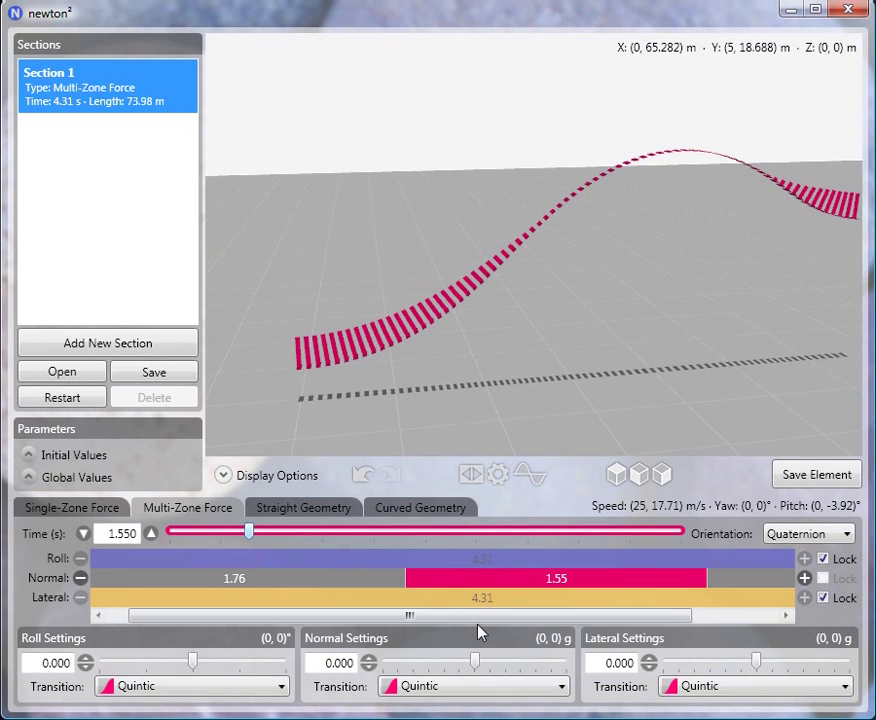
{"action": "left_click_drag", "start_coordinate": [483, 618], "coordinate": [661, 612]}
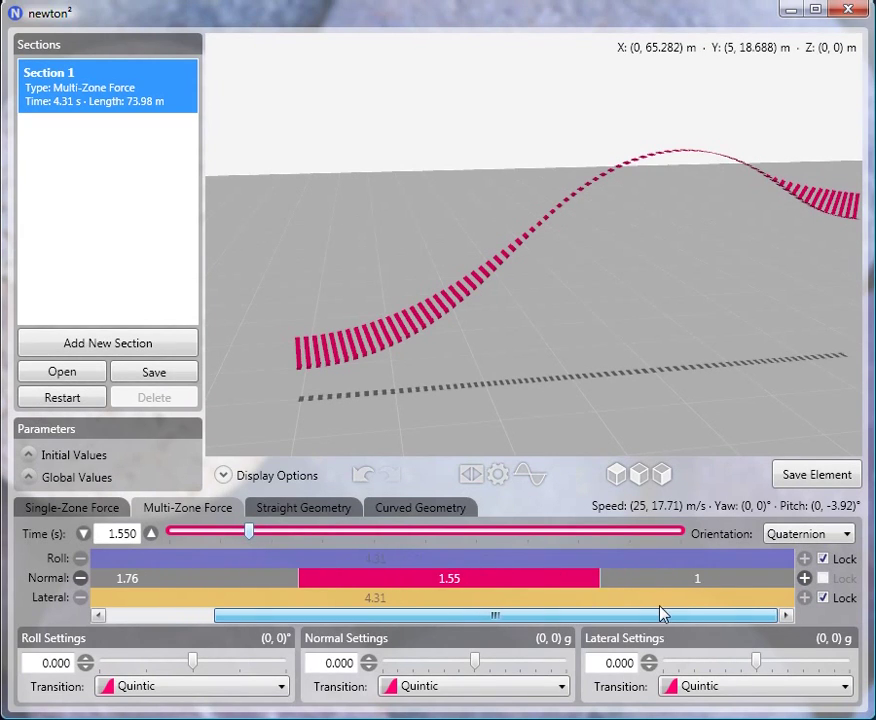
{"action": "left_click", "coordinate": [674, 580]}
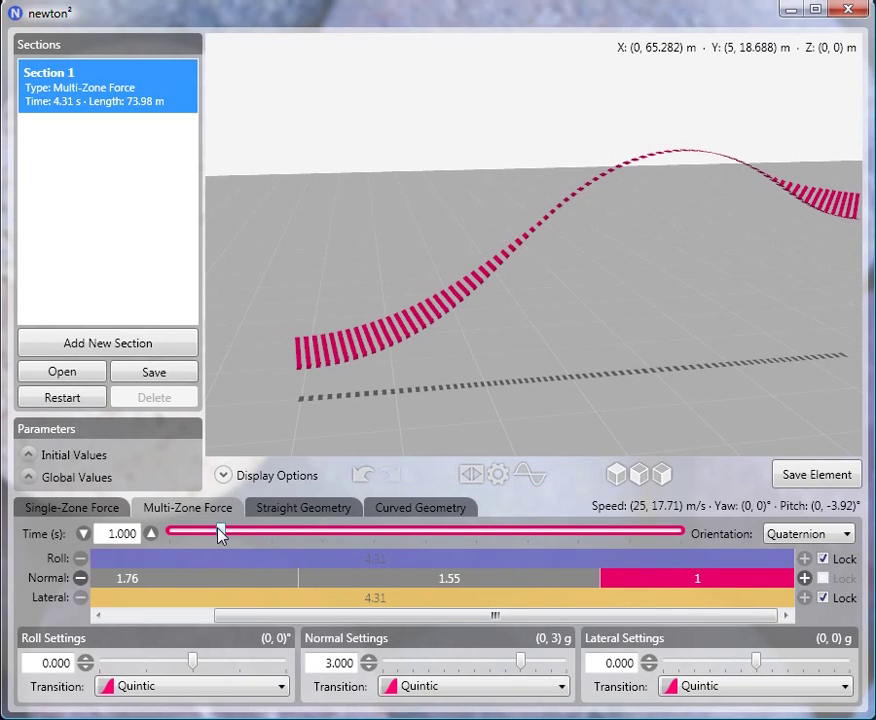
{"action": "left_click_drag", "start_coordinate": [221, 531], "coordinate": [264, 527]}
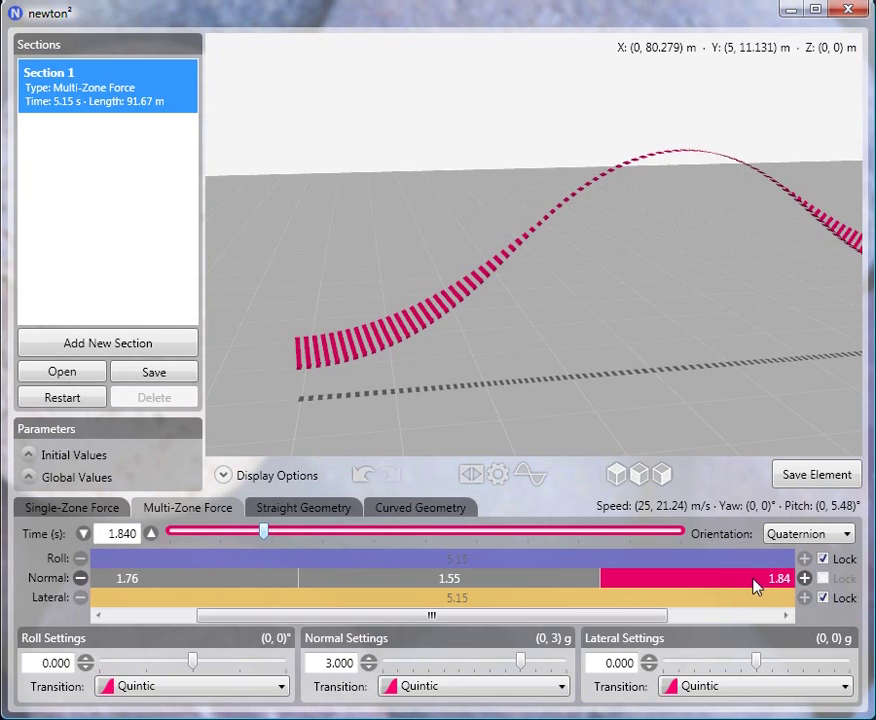
{"action": "left_click", "coordinate": [172, 583]}
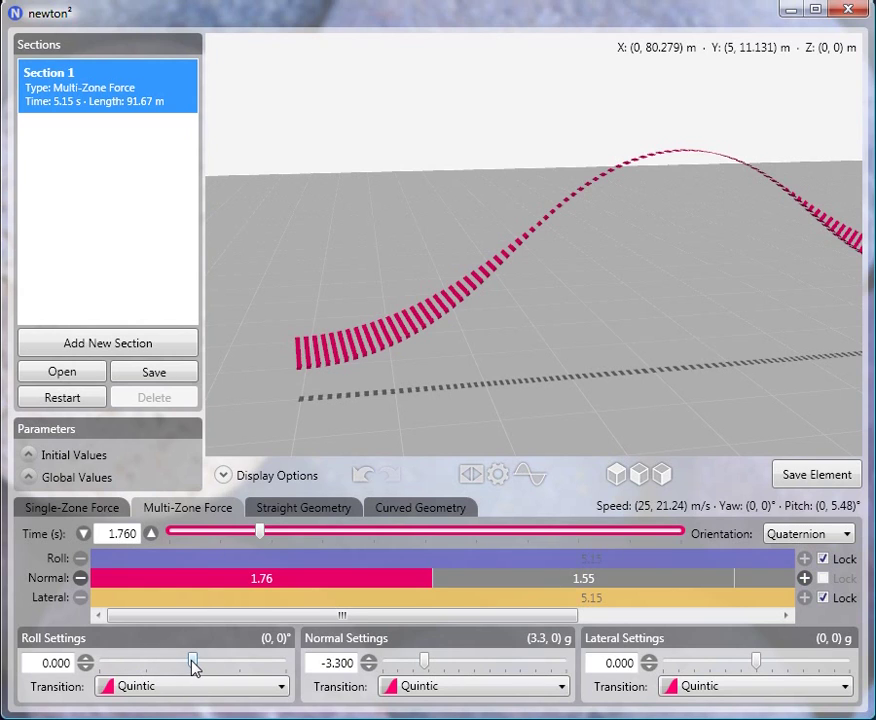
Drag the roll value down to -345.000° for a near-full twist.
{"action": "left_click_drag", "start_coordinate": [190, 657], "coordinate": [109, 663]}
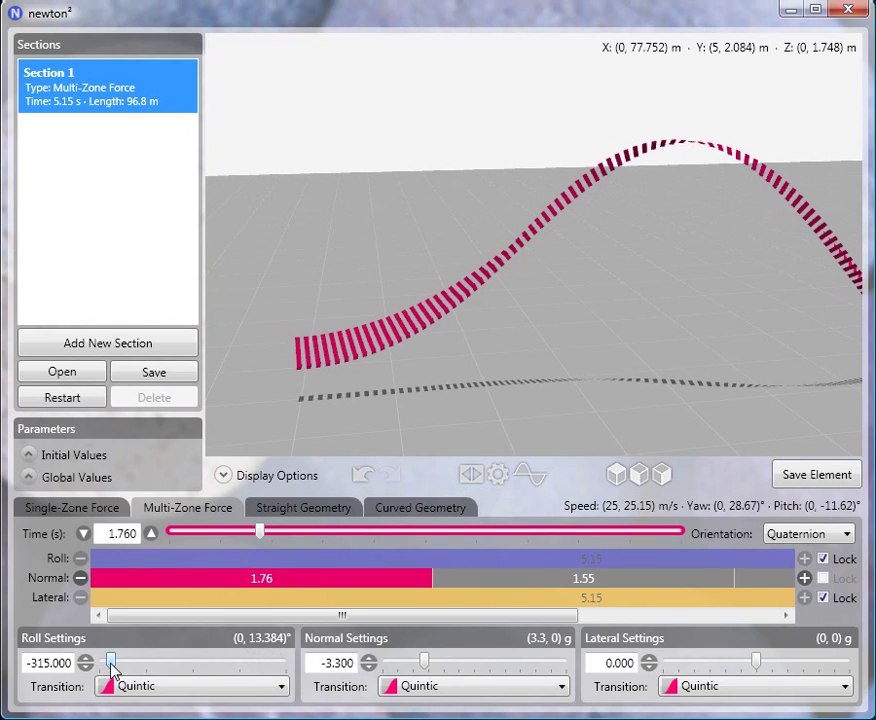
{"action": "left_click_drag", "start_coordinate": [111, 663], "coordinate": [103, 663]}
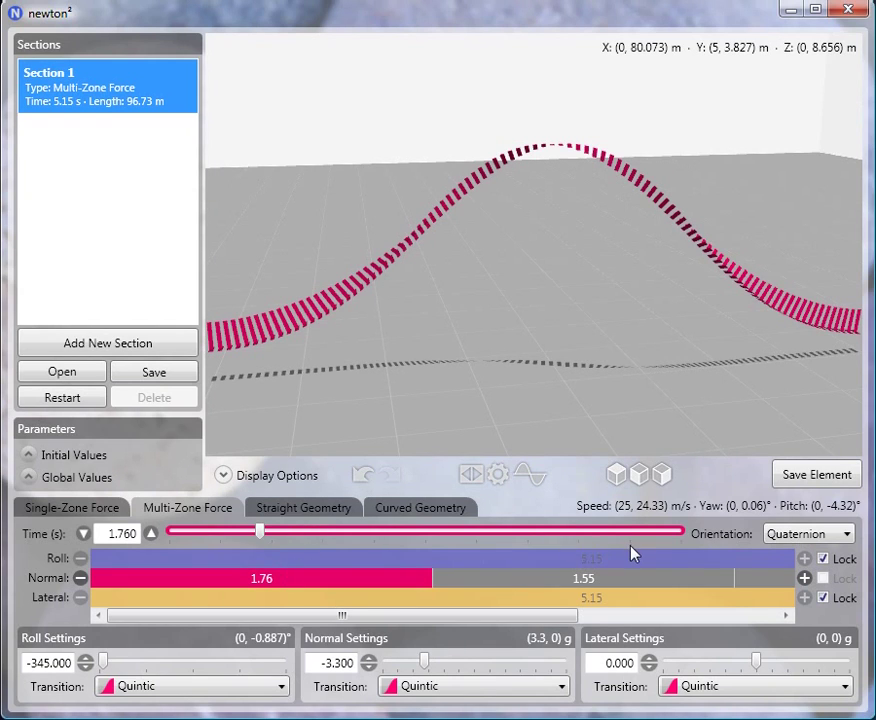
Switch the roll transition to Timewarping, with center and tension left at 0.
{"action": "left_click", "coordinate": [145, 690]}
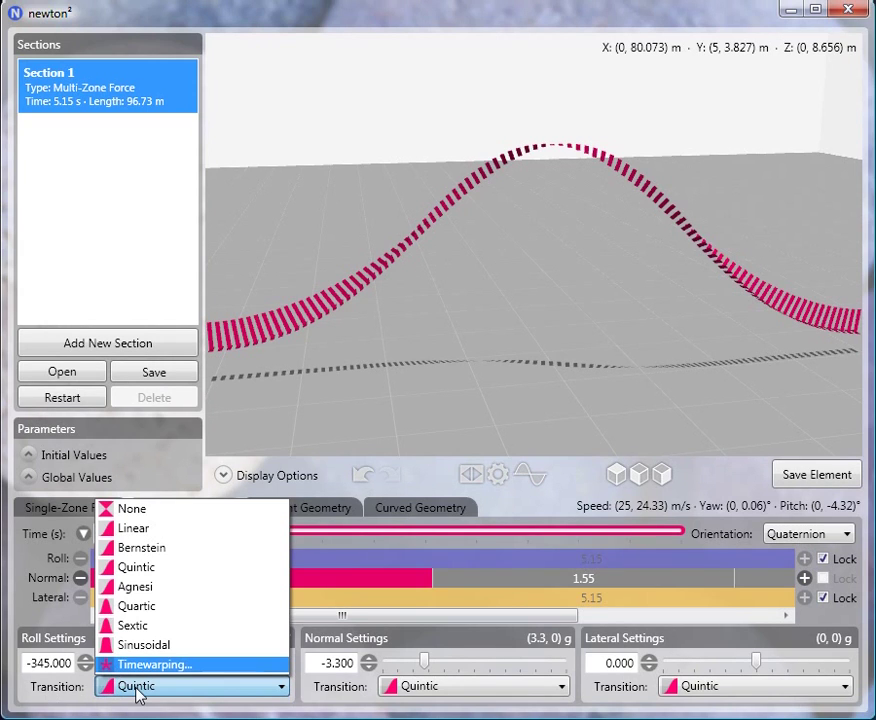
{"action": "left_click", "coordinate": [140, 666]}
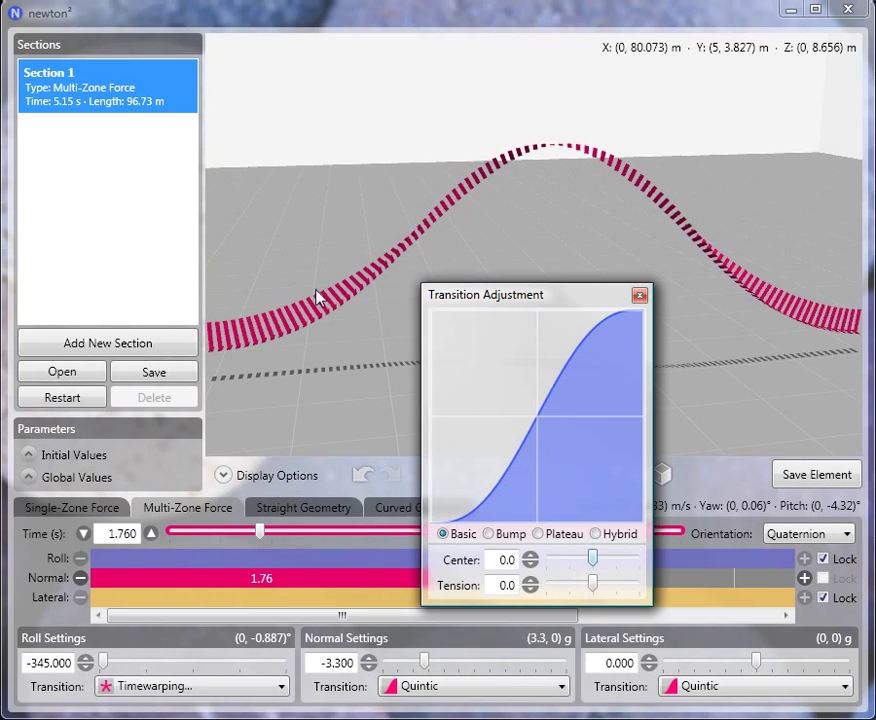
{"action": "left_click_drag", "start_coordinate": [594, 583], "coordinate": [662, 577]}
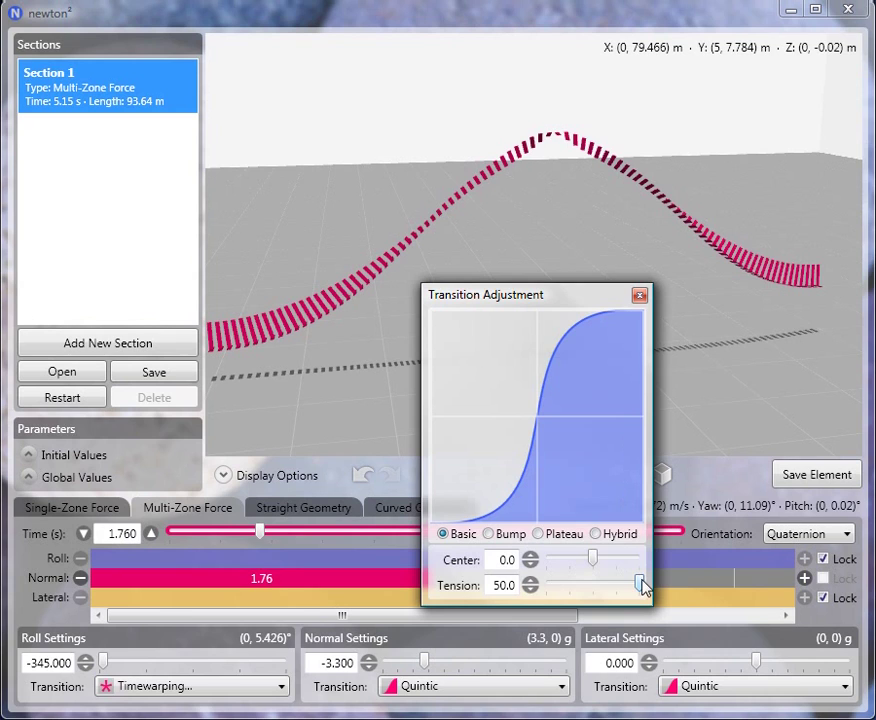
{"action": "left_click_drag", "start_coordinate": [640, 585], "coordinate": [596, 558]}
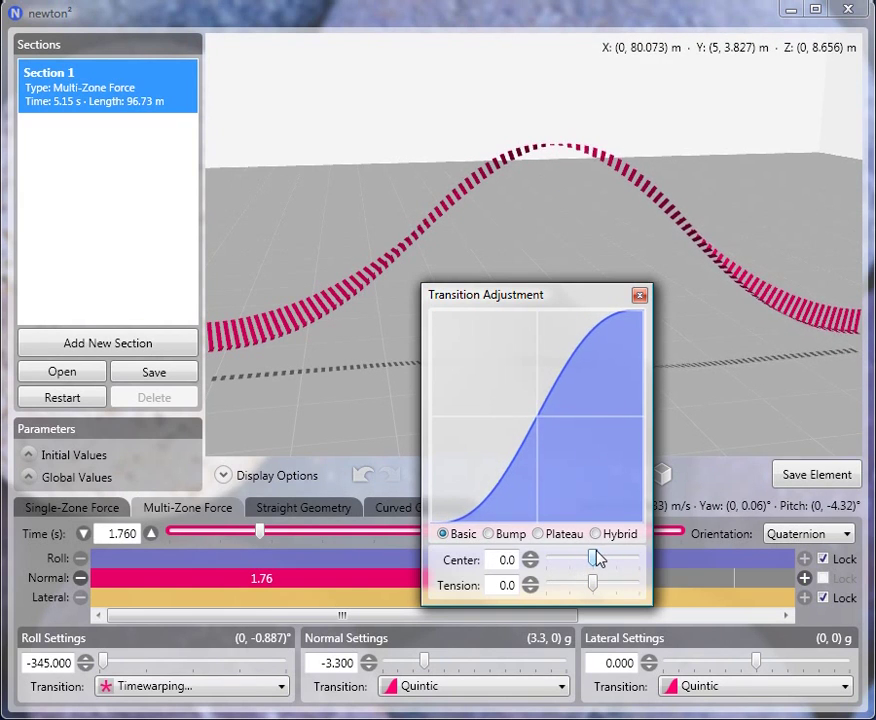
{"action": "left_click", "coordinate": [638, 297]}
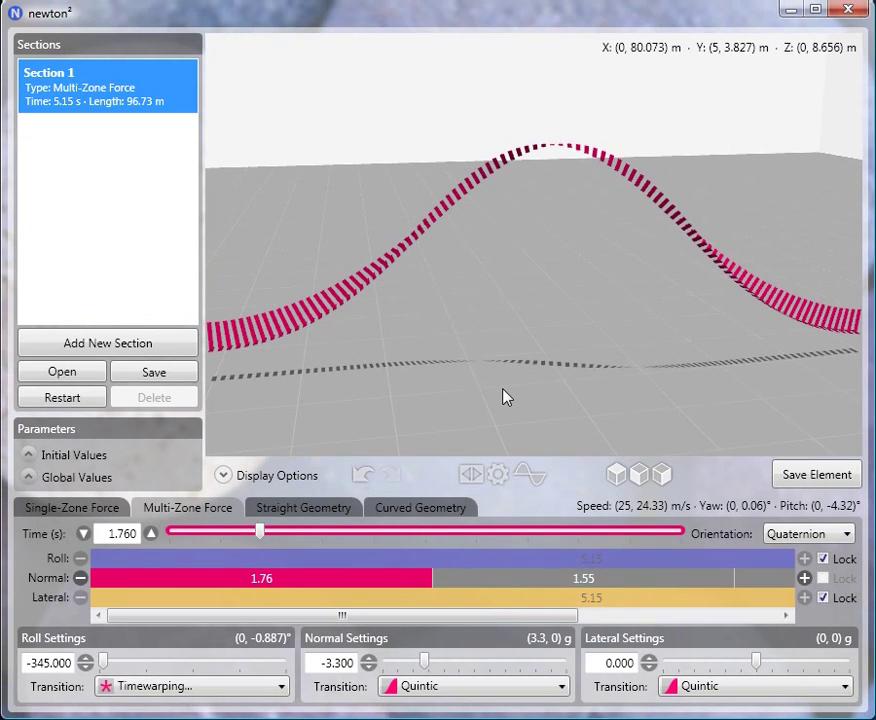